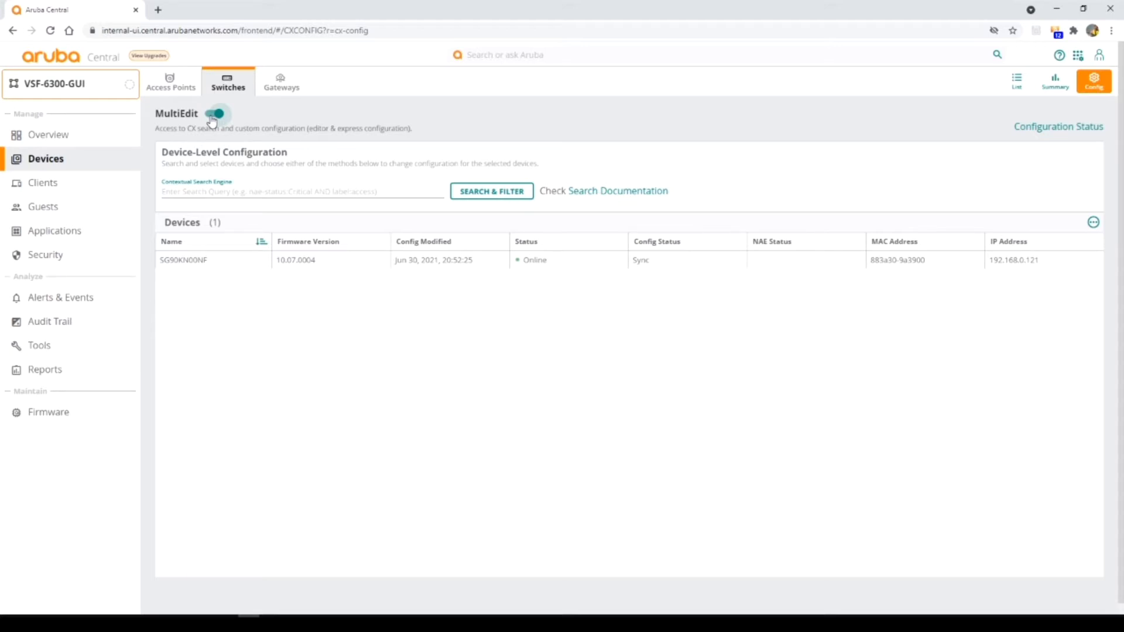
Step: Select switch SG90KN00NF in the Devices table for configuration
click(197, 261)
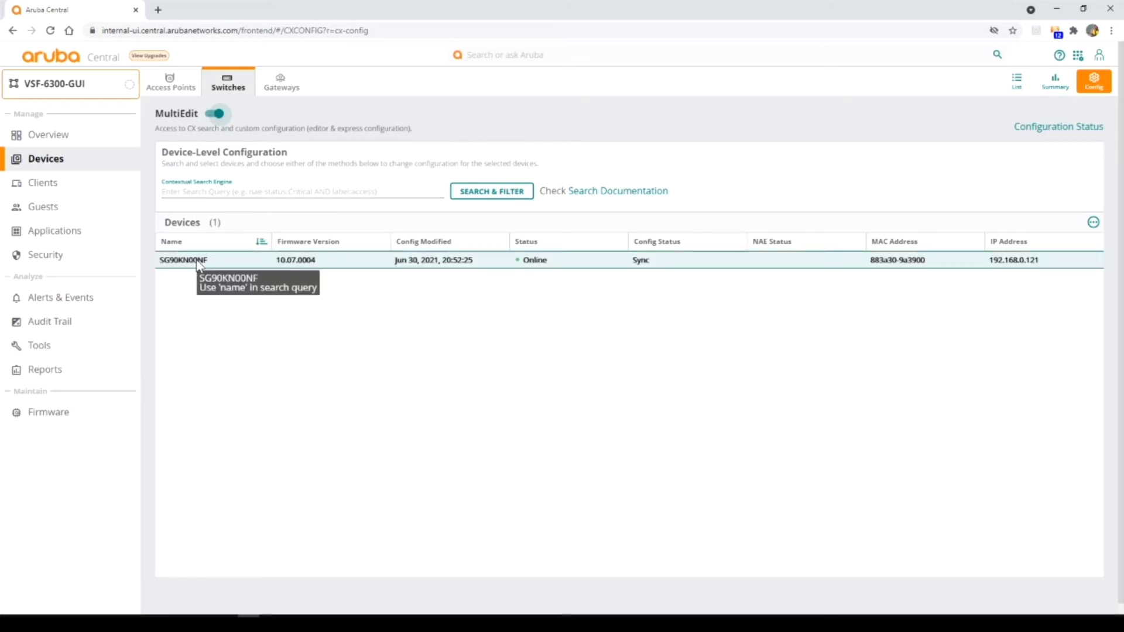
click(198, 264)
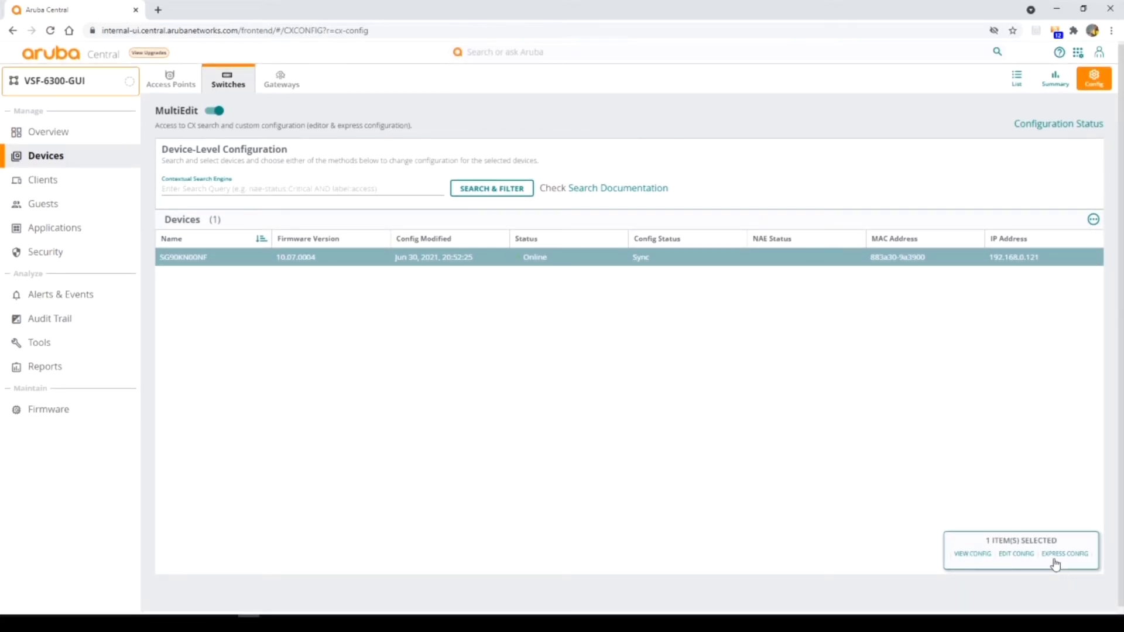
Step: View the switch's running configuration and review its snmp-server location, contact and DNS lines
click(972, 558)
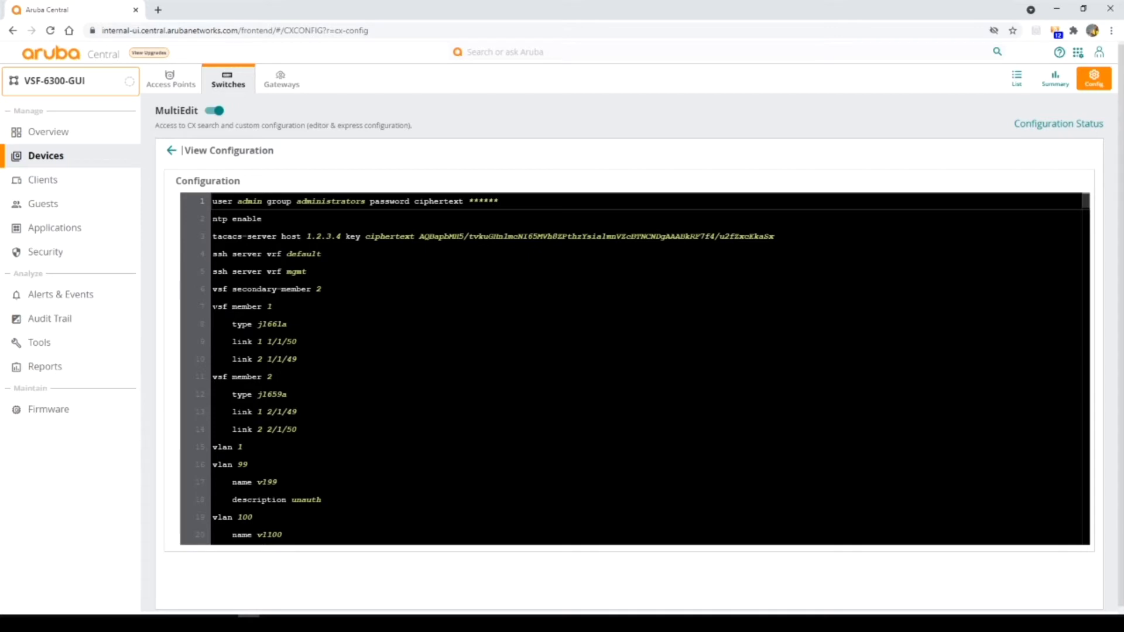
scroll(209, 261, down, 20)
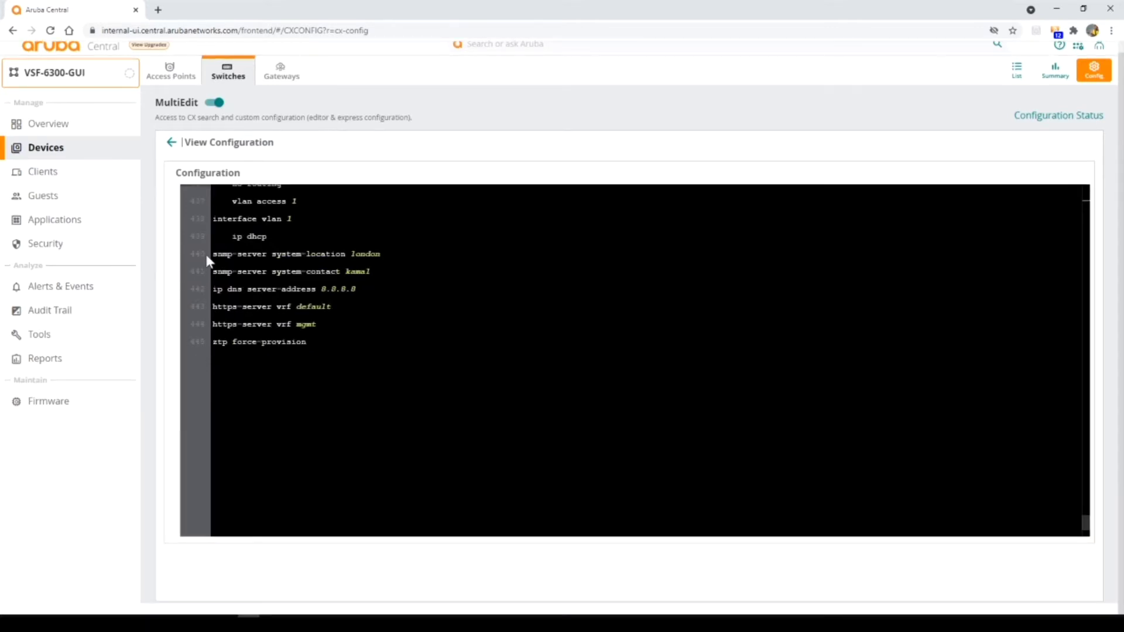
drag(207, 259, 356, 289)
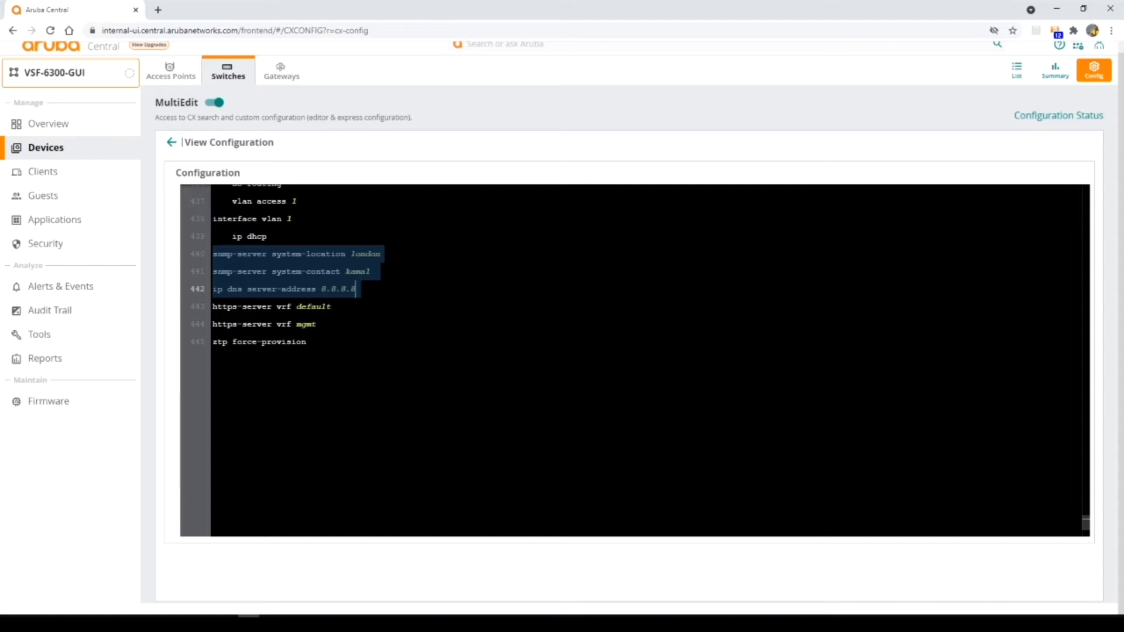
key(ctrl+Home)
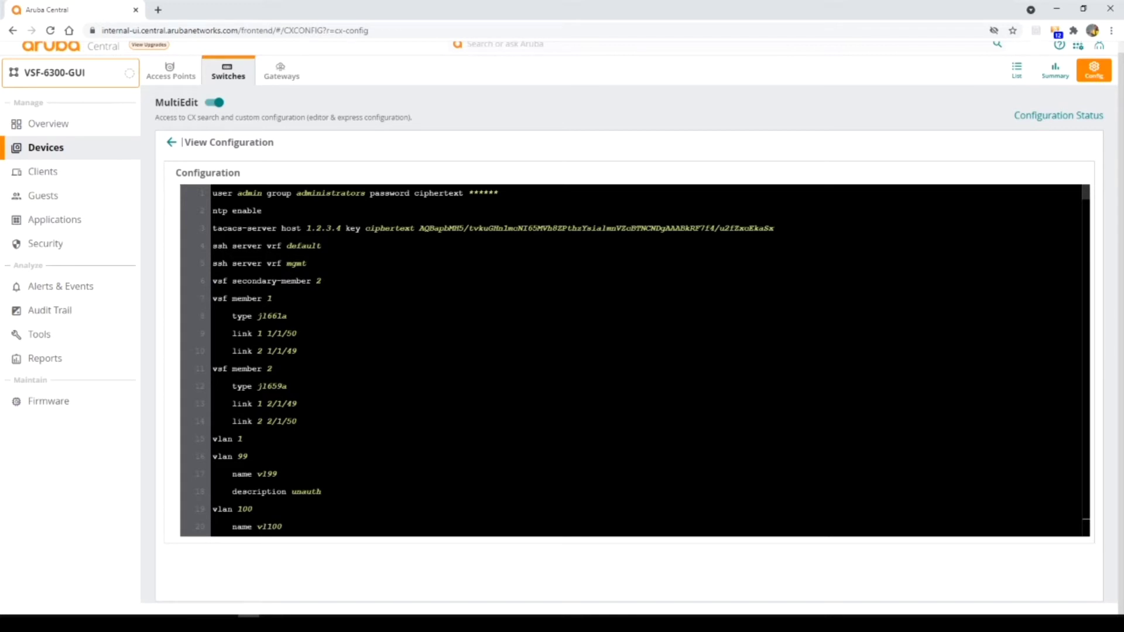
Step: Open the configuration for editing and start a new line 3 after 'ntp enable'
click(171, 142)
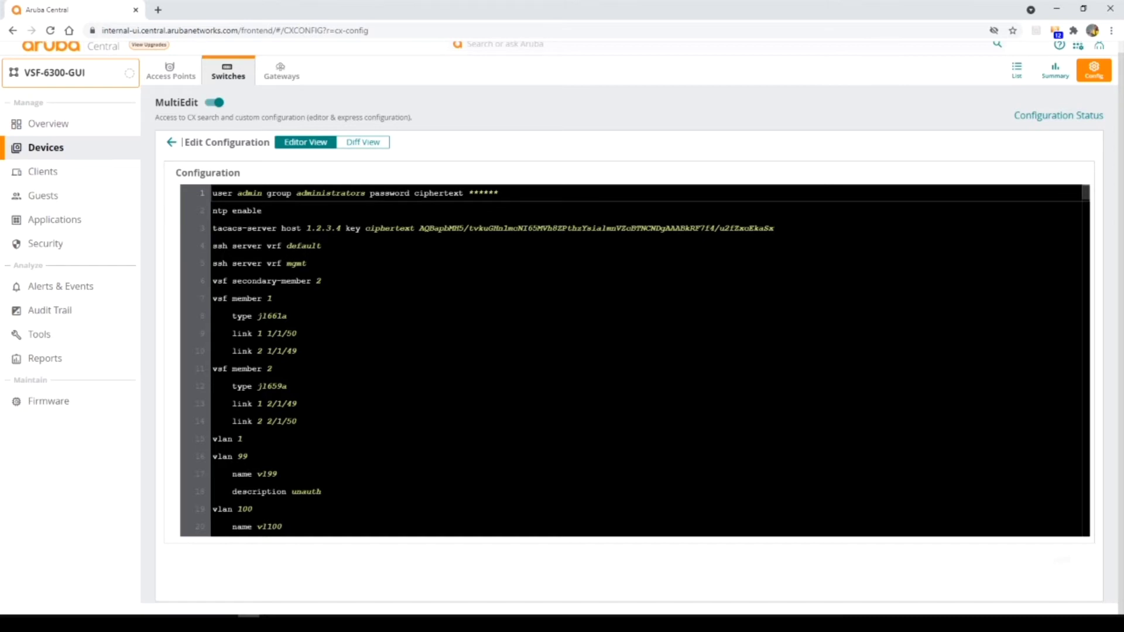
click(264, 210)
key(Return)
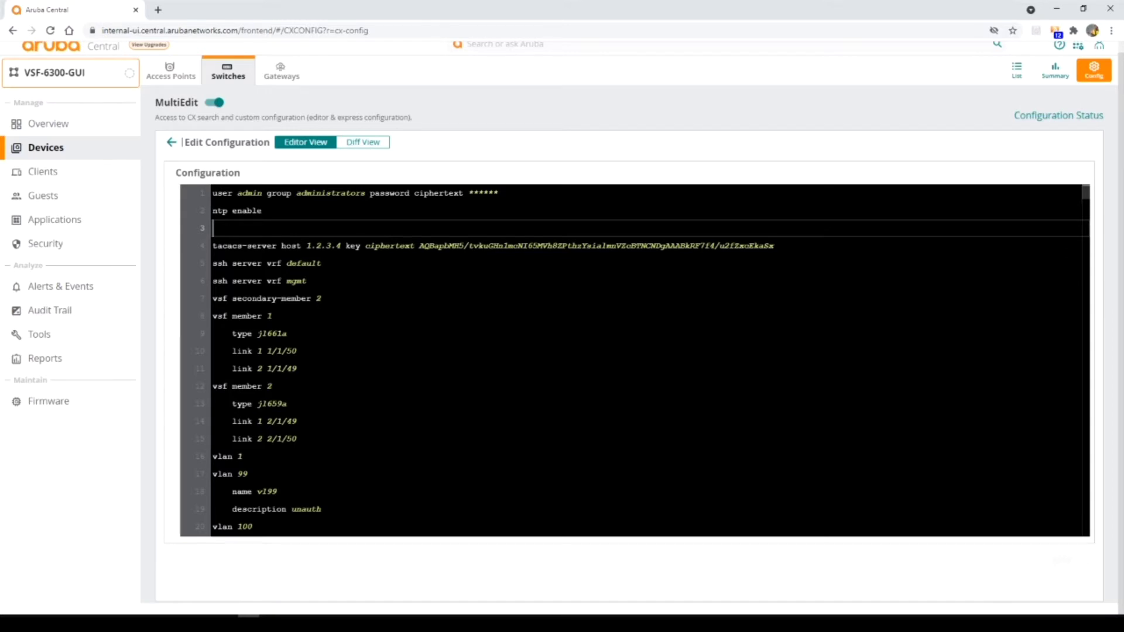
text(vl)
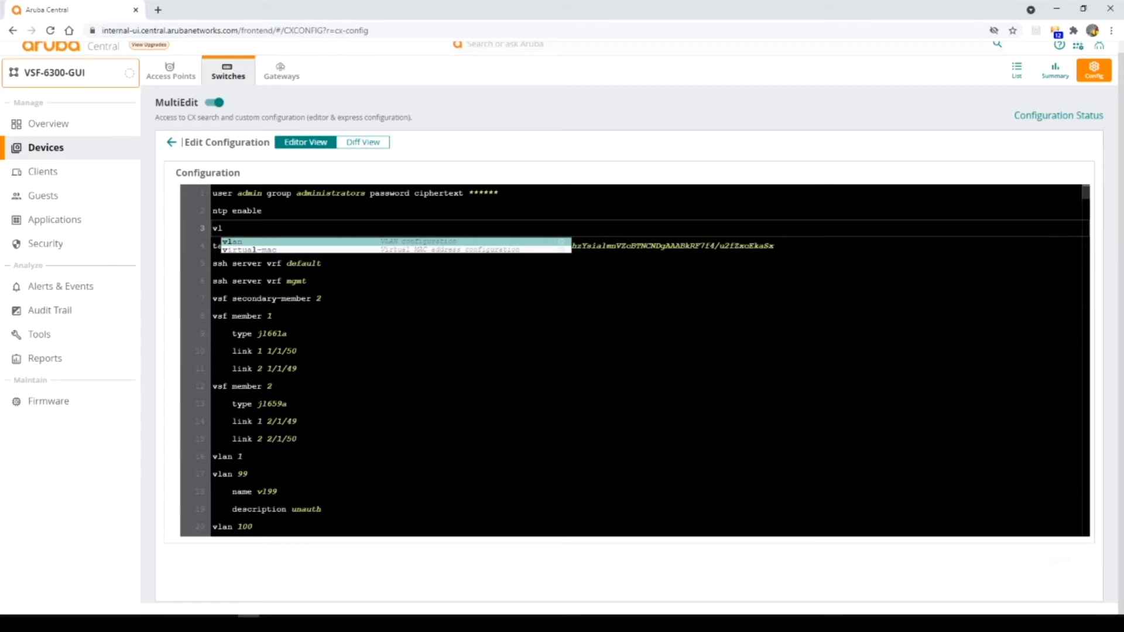
Step: Complete the new line as 'vlan 105-106' to add VLANs 105 and 106
text(an)
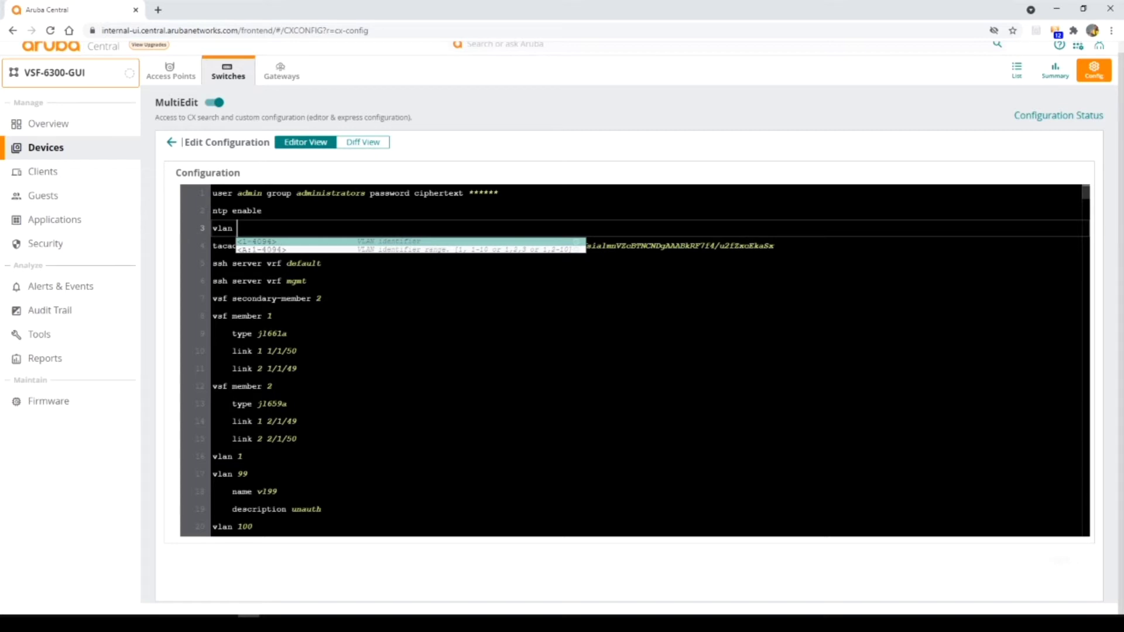
text(105-106)
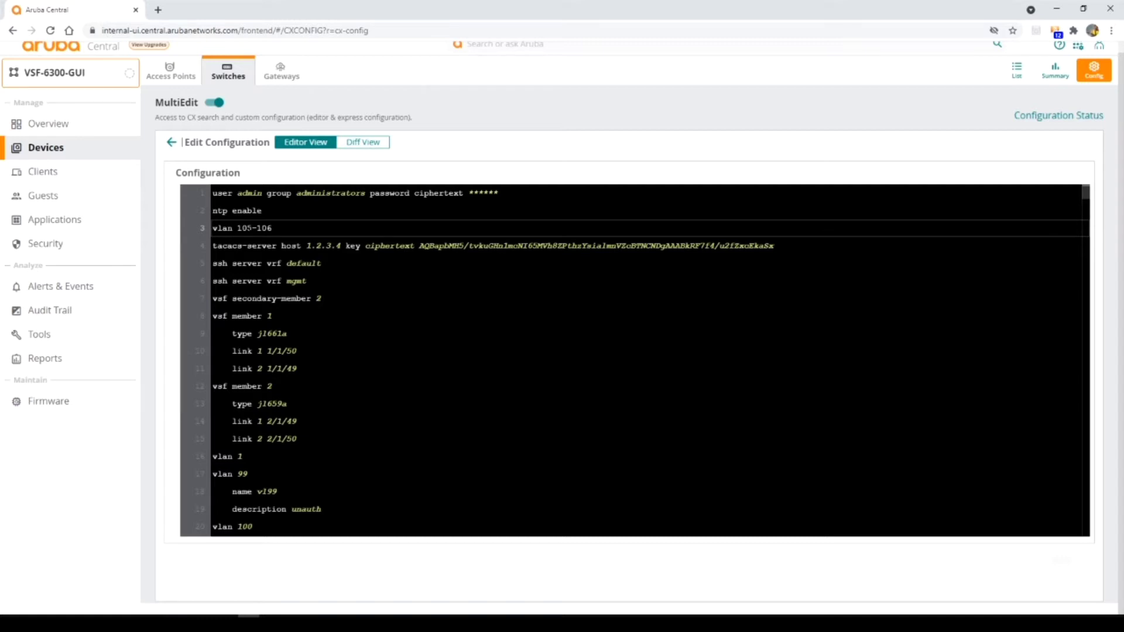
key(Return)
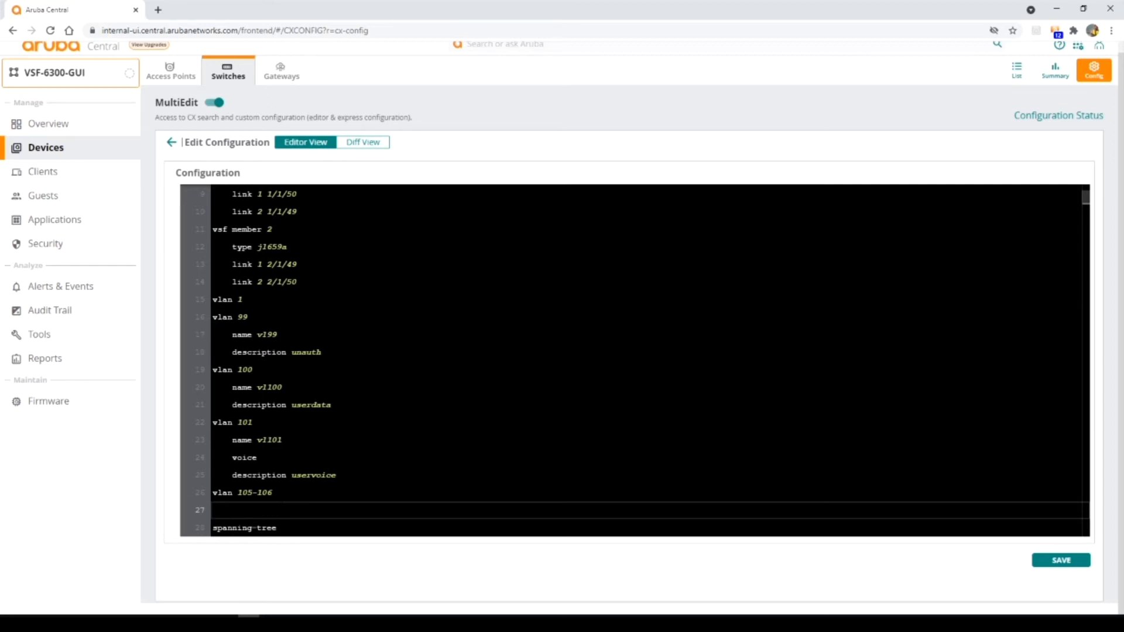
Step: Enter 'router ospf 2' on the empty line to create OSPF process 2
text(router)
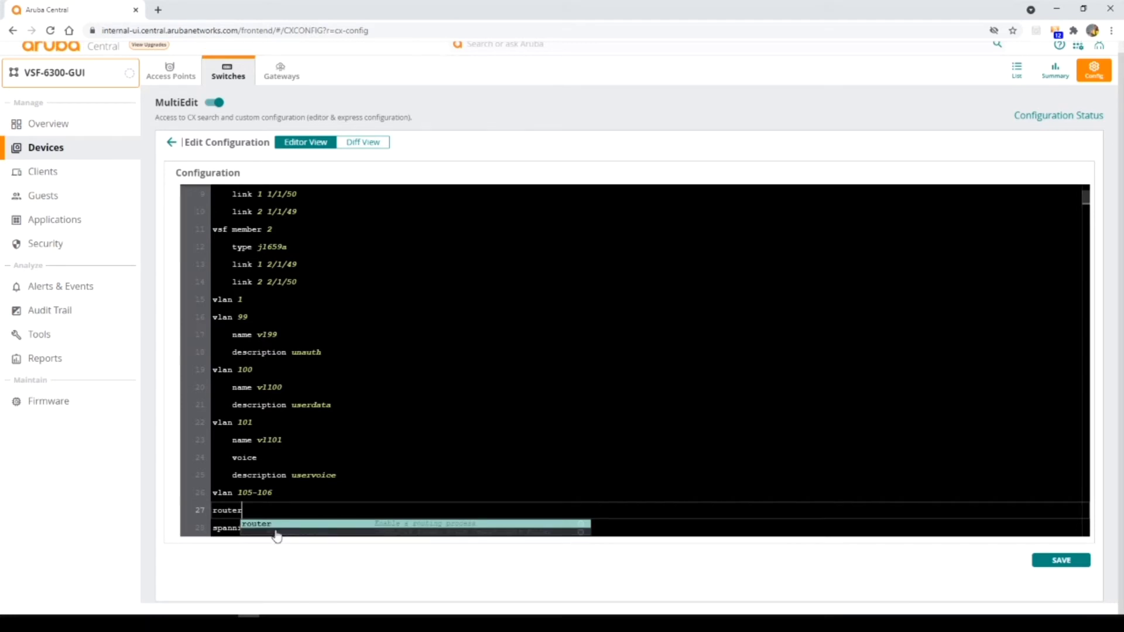
key(Escape)
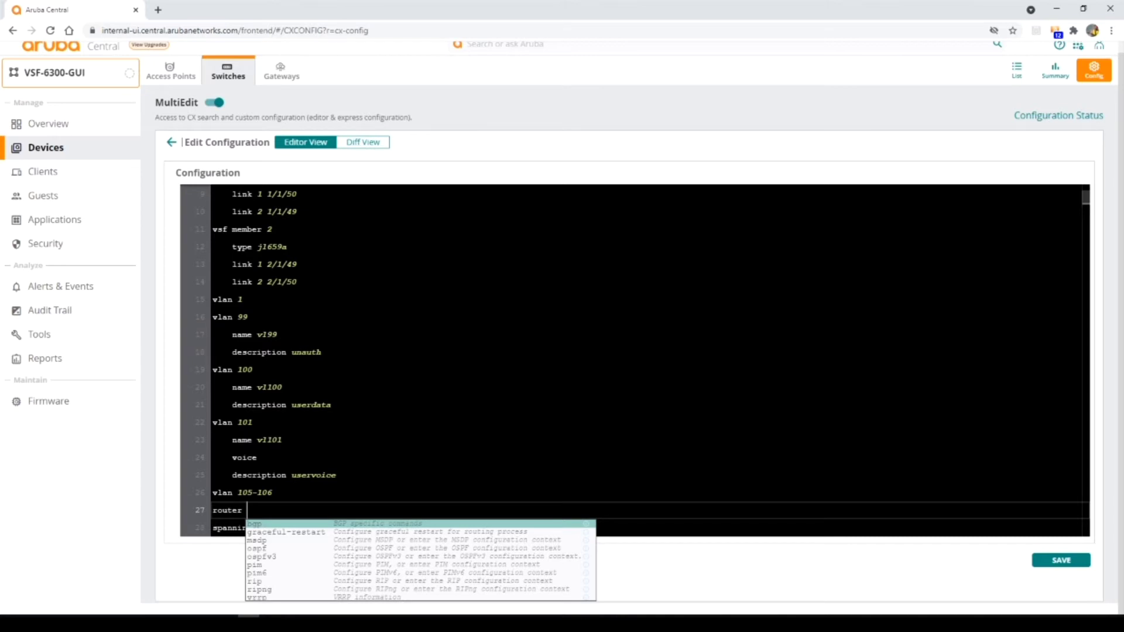
text(ospf)
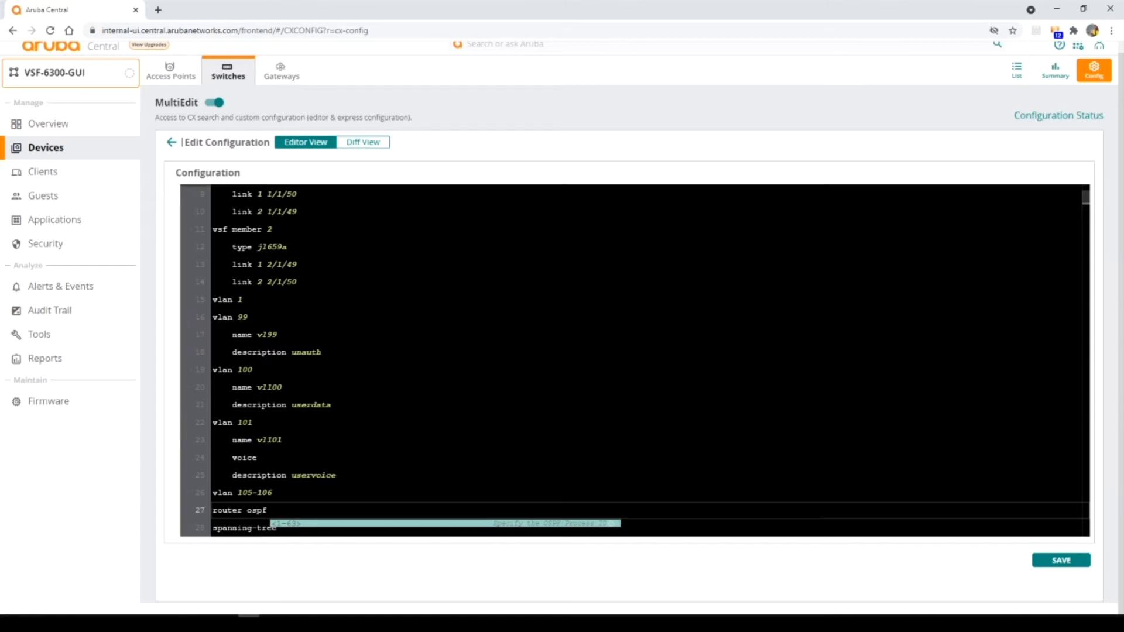
text(2)
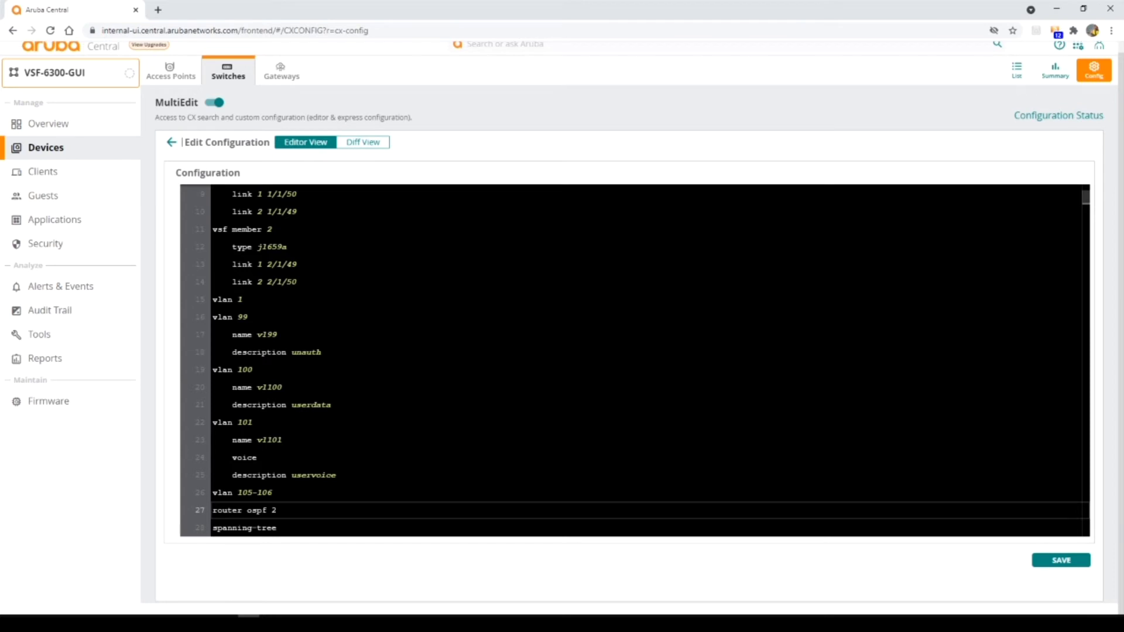
key(Return)
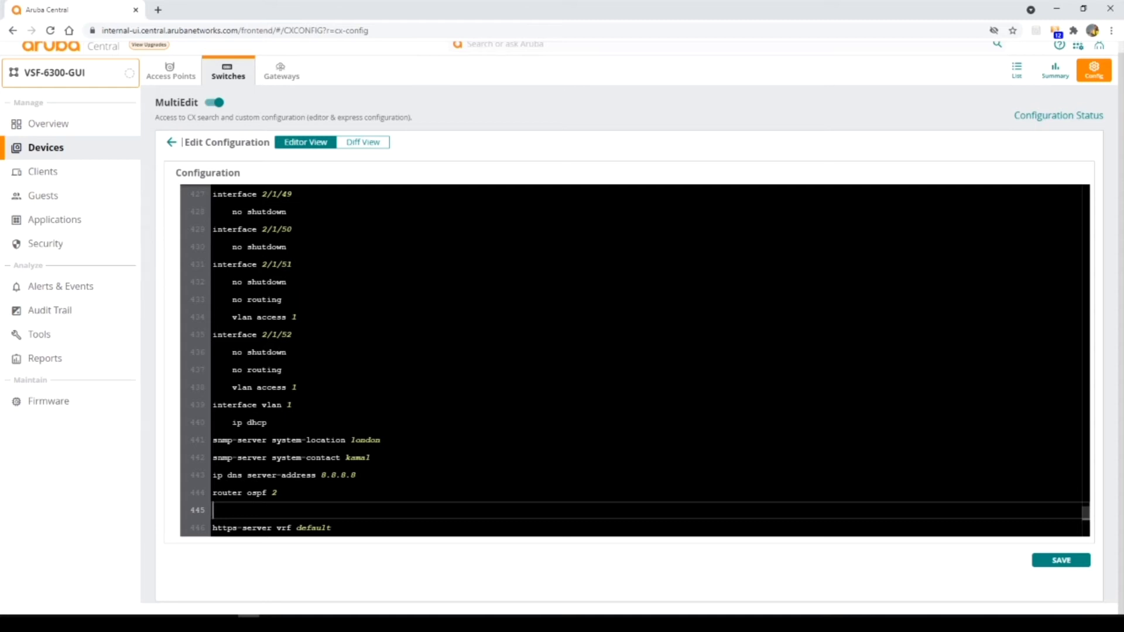
key(ctrl+space)
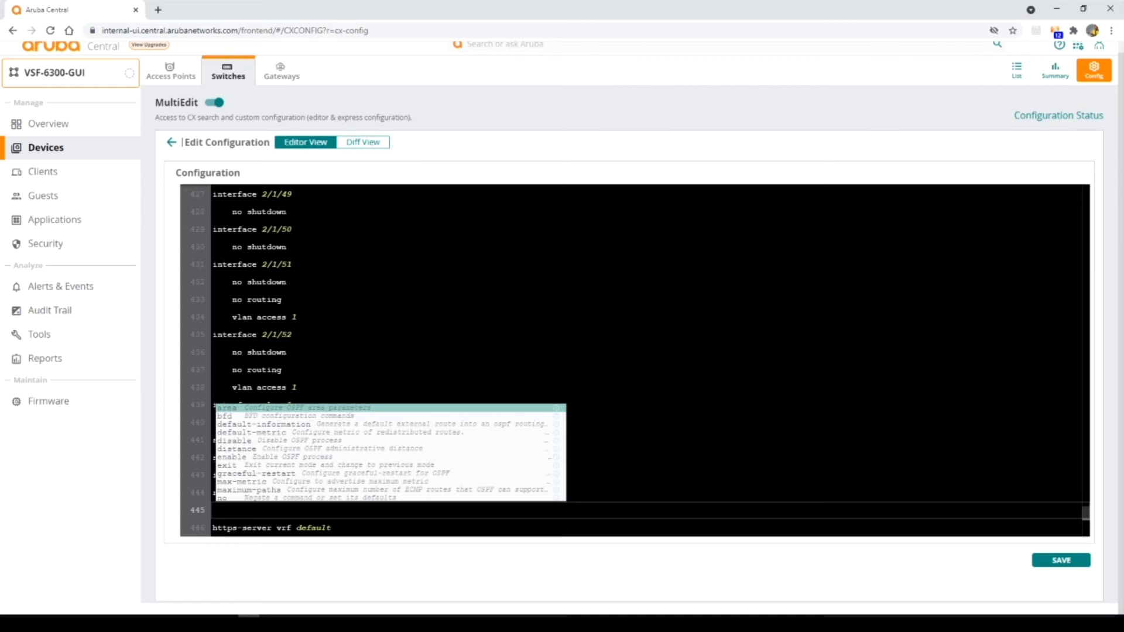
Step: Add an 'area 0' line under router ospf 2 and show the Diff View
text(area)
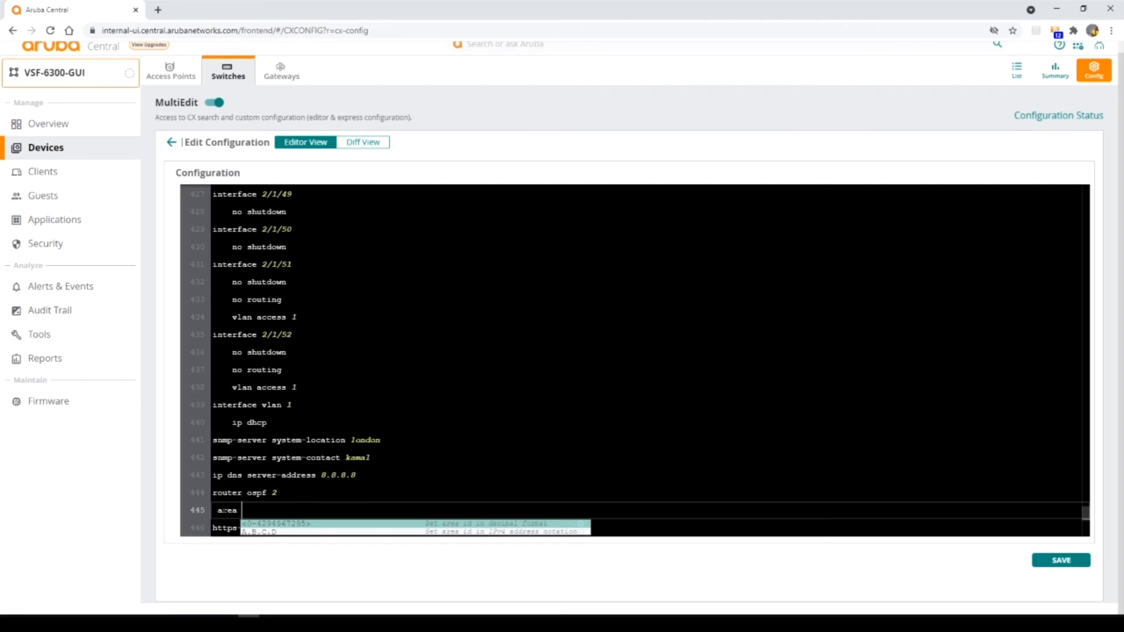
text( 0)
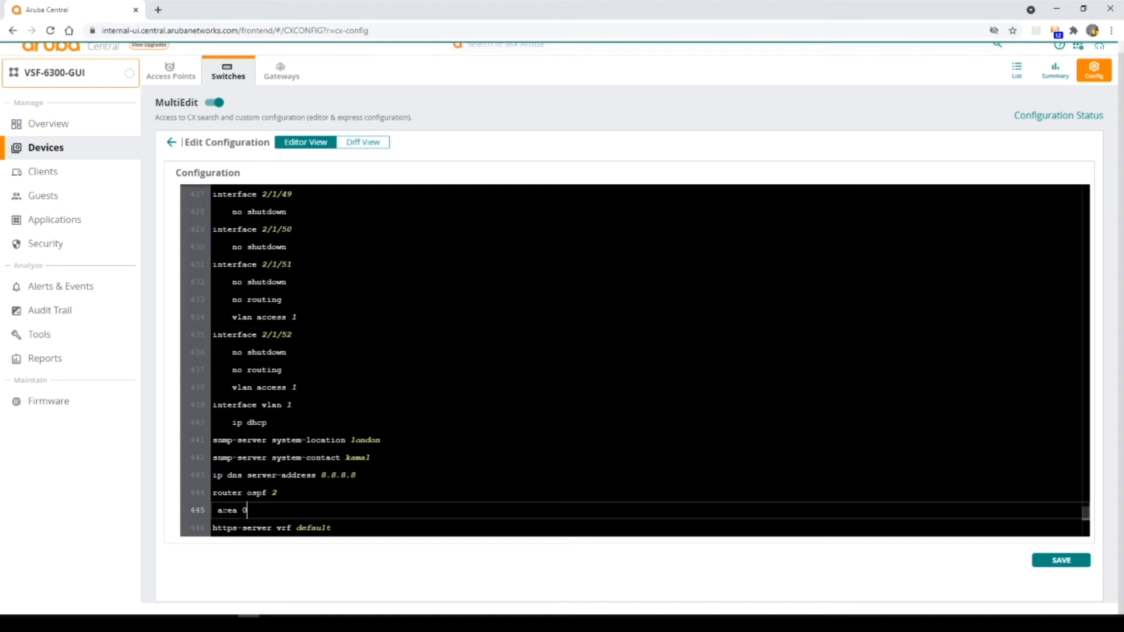
key(Return)
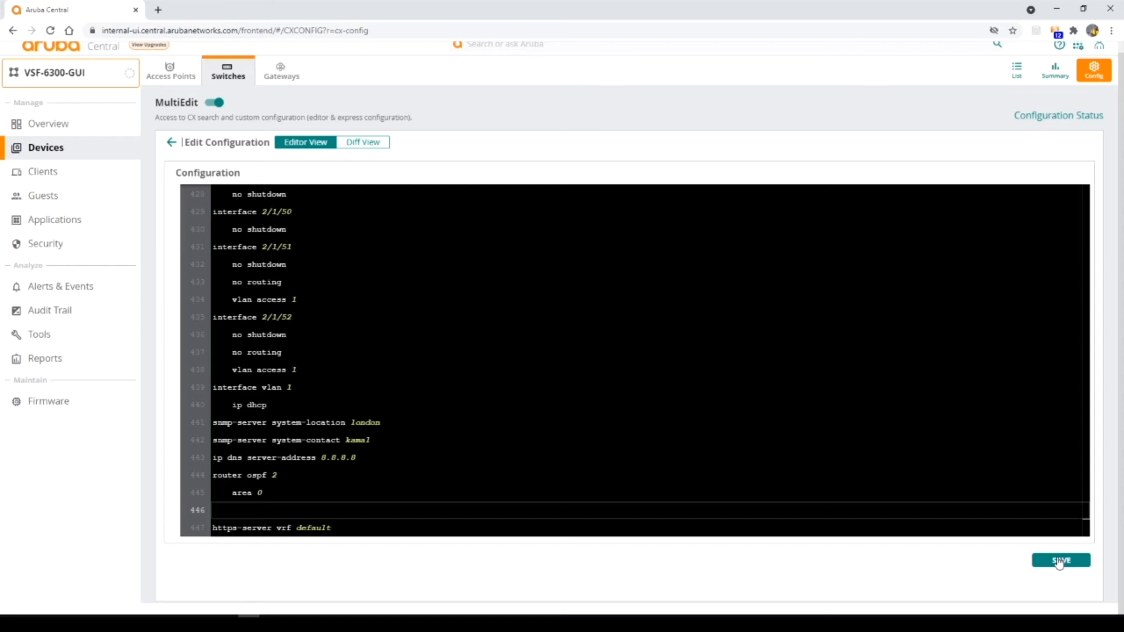
click(363, 147)
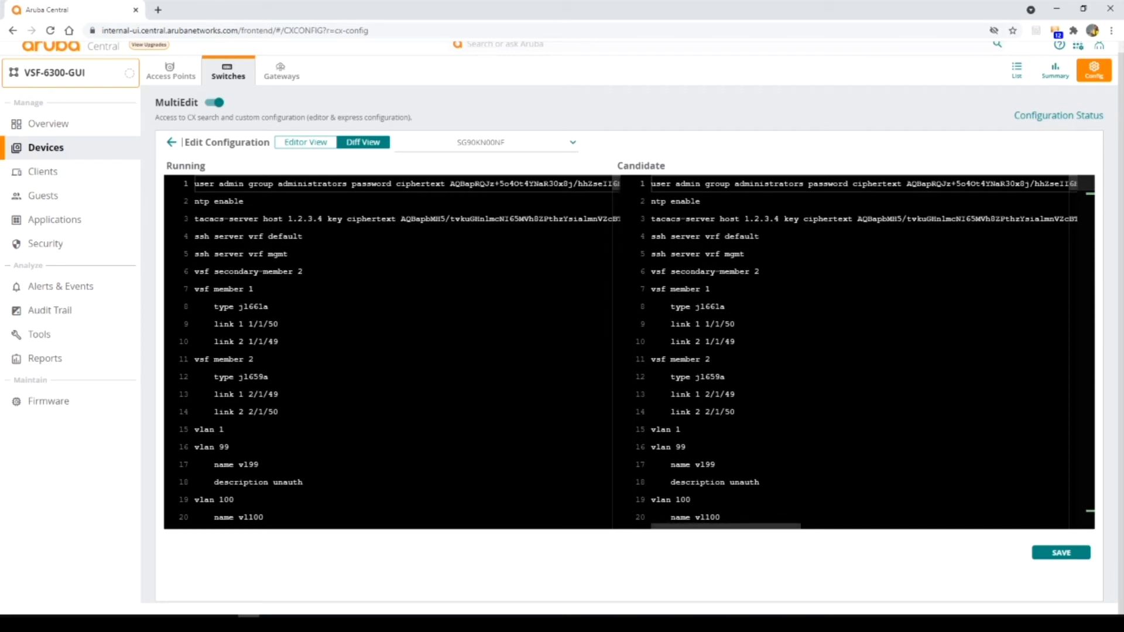
Step: Jump to the added 'vlan 105-106' line in the Diff View
click(1092, 201)
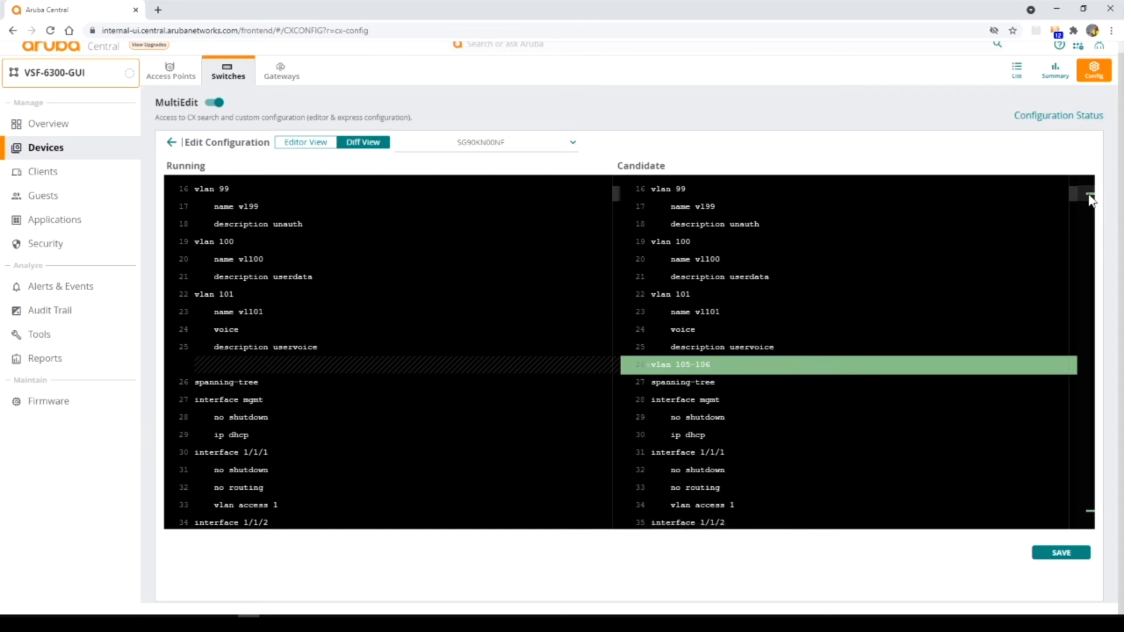
Step: Check the added router ospf 2 block, then save to push the configuration
click(1090, 513)
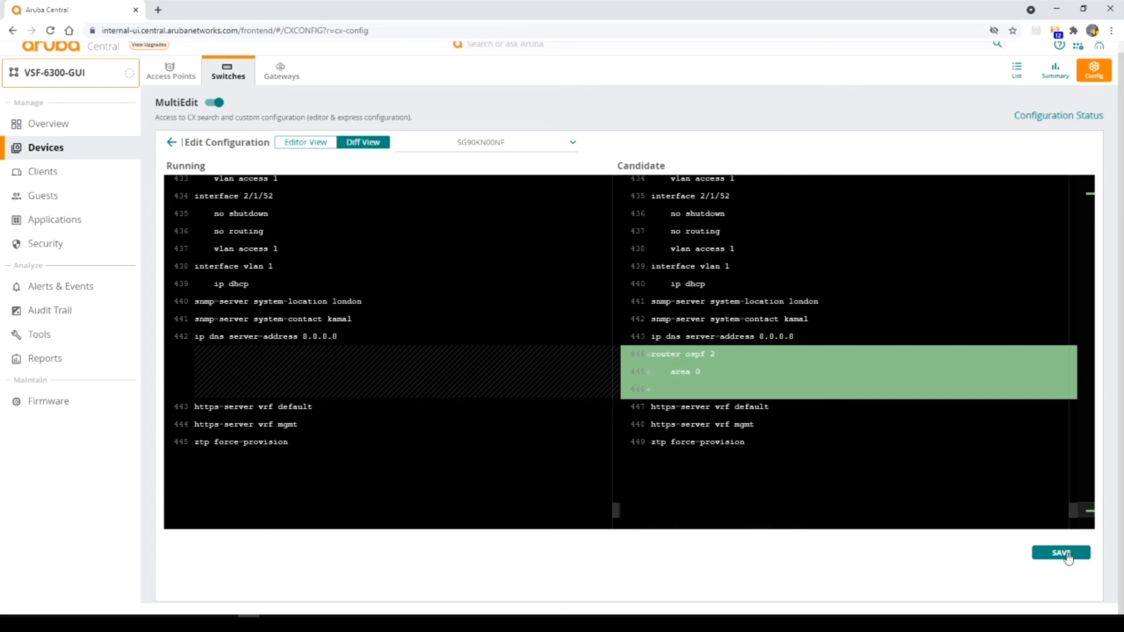
click(1068, 558)
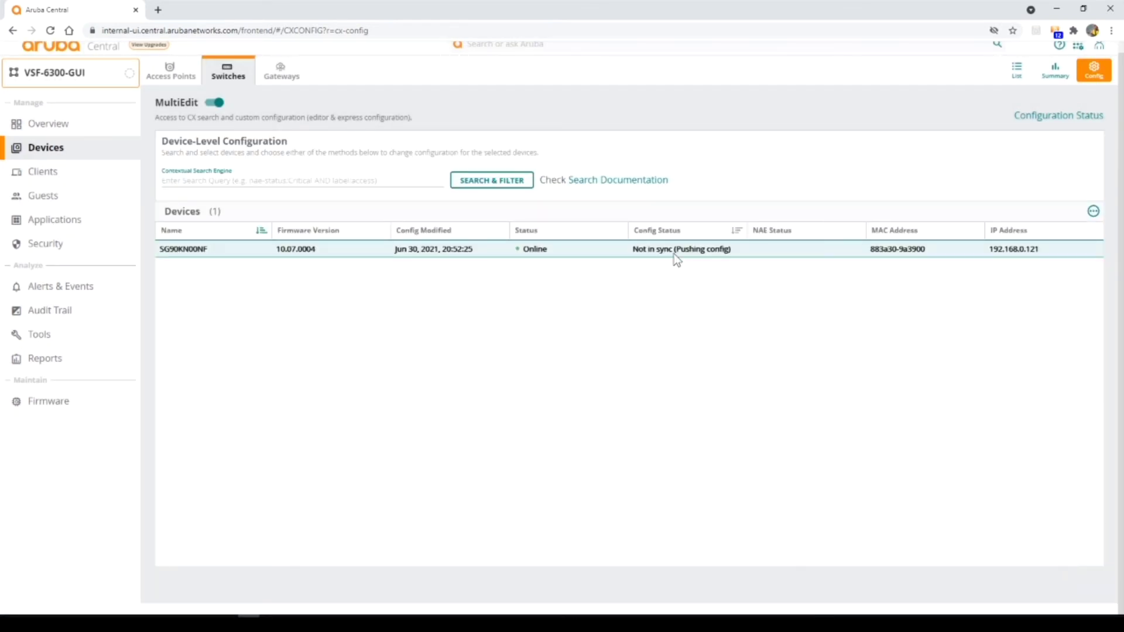
Step: Check the switch's Not in sync (Pushing config) status and select the switch
mouse_move(674, 255)
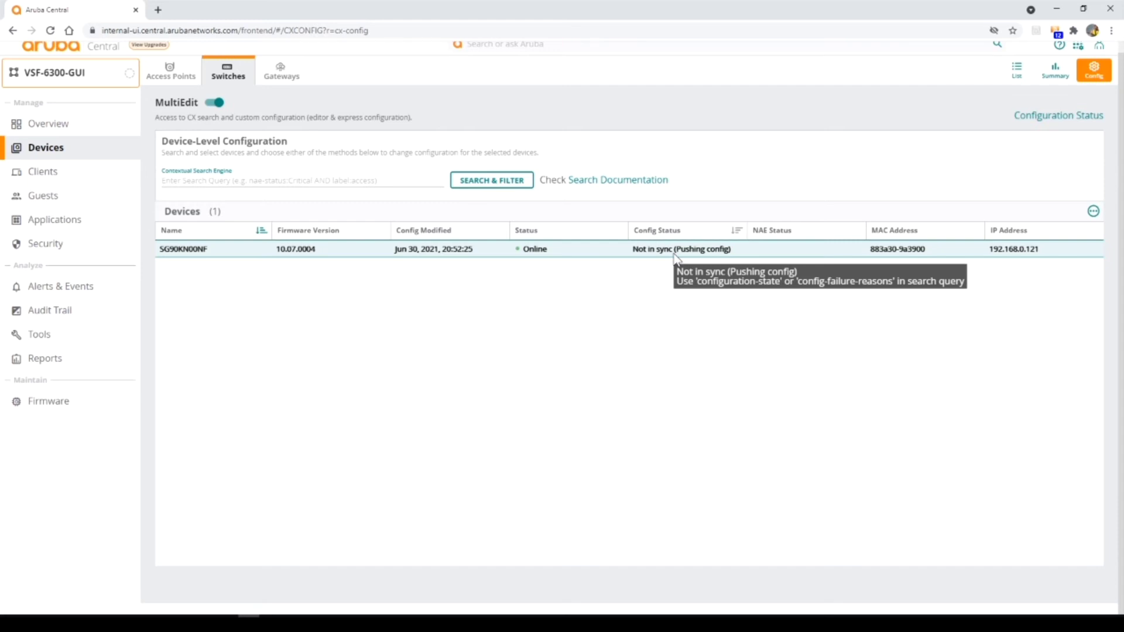
click(675, 253)
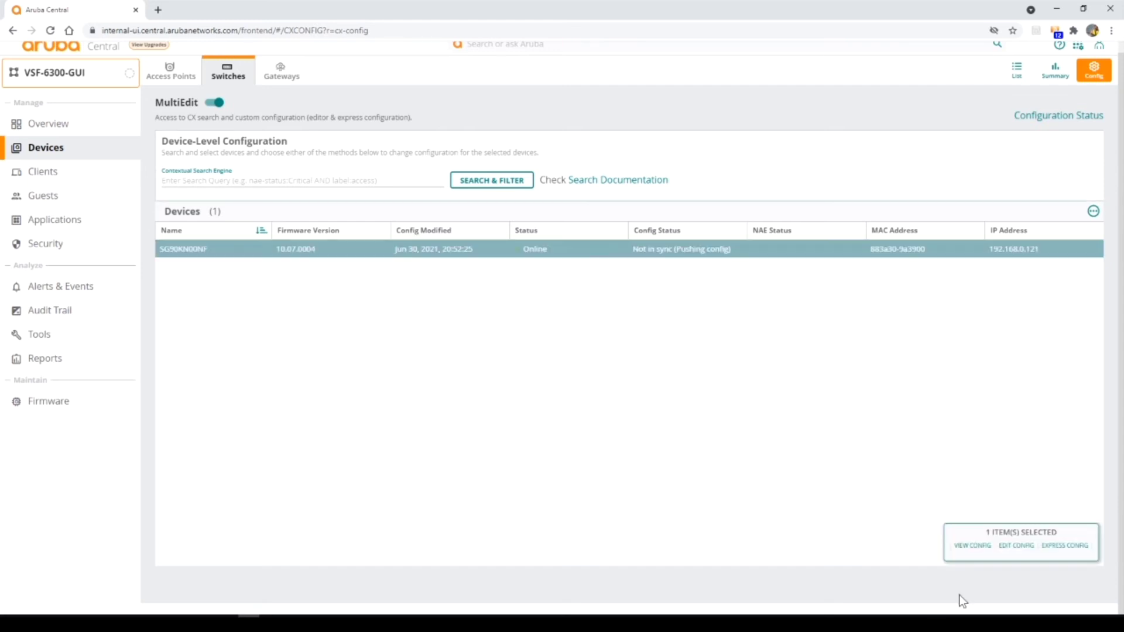
Step: View the switch's configuration, confirming vlan 105-106 and router ospf 2 with area 0.0.0.0
click(974, 546)
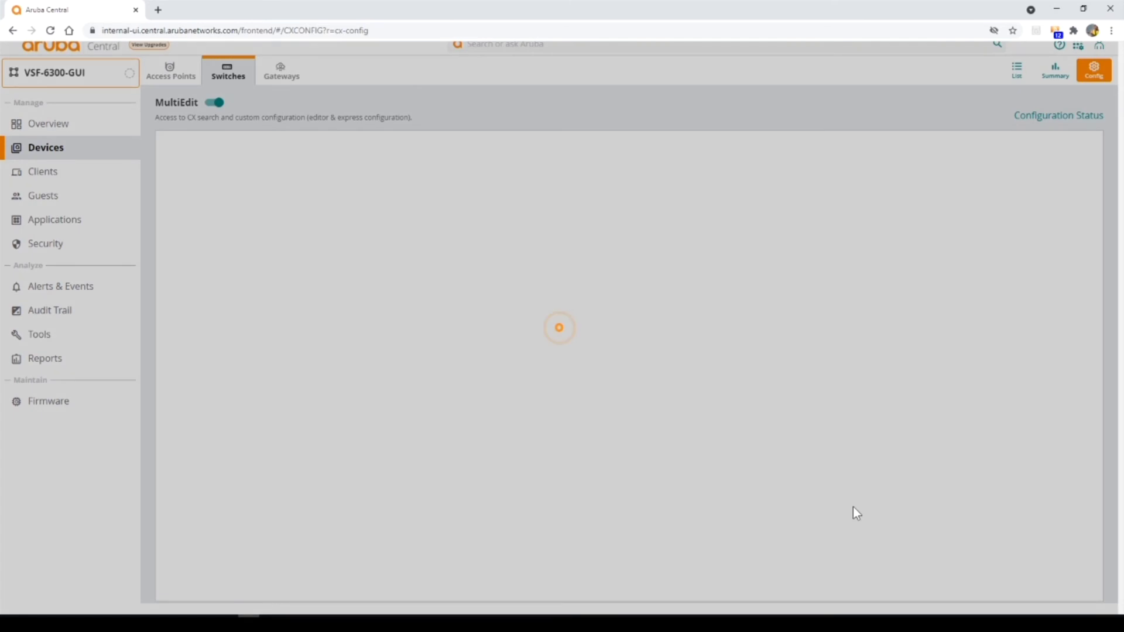
scroll(853, 507, down, 1)
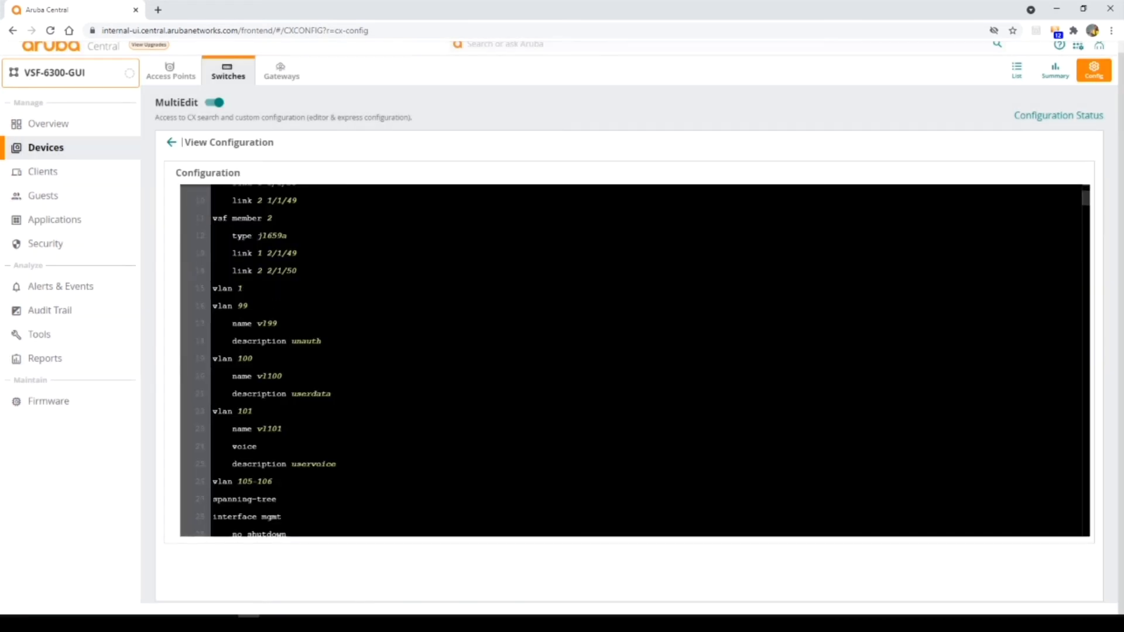
drag(212, 482, 272, 481)
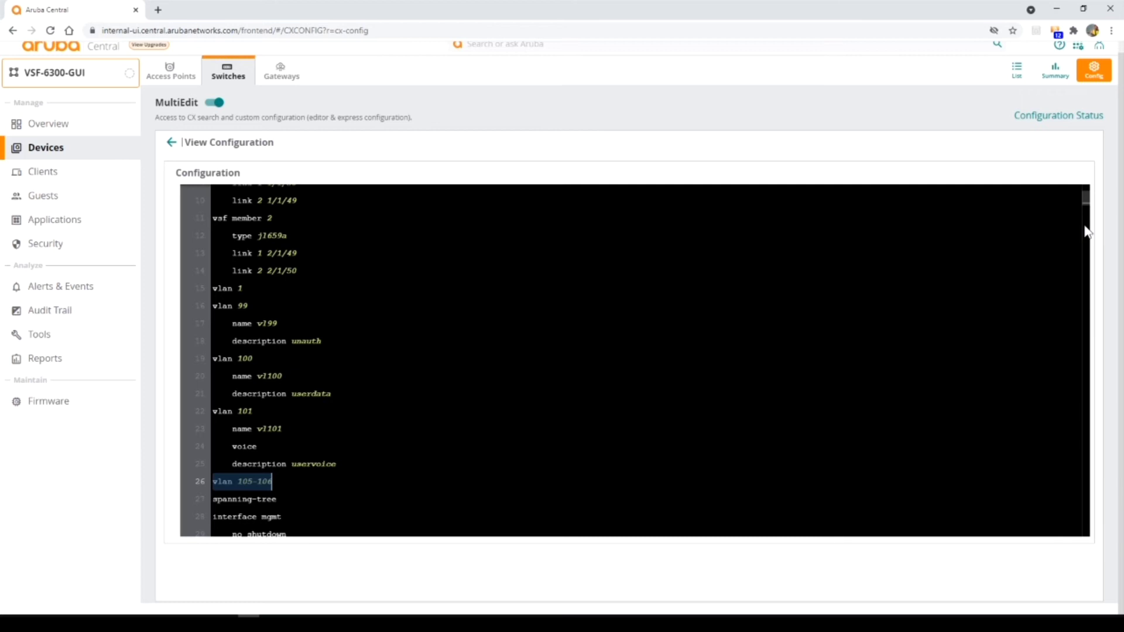
key(ctrl+End)
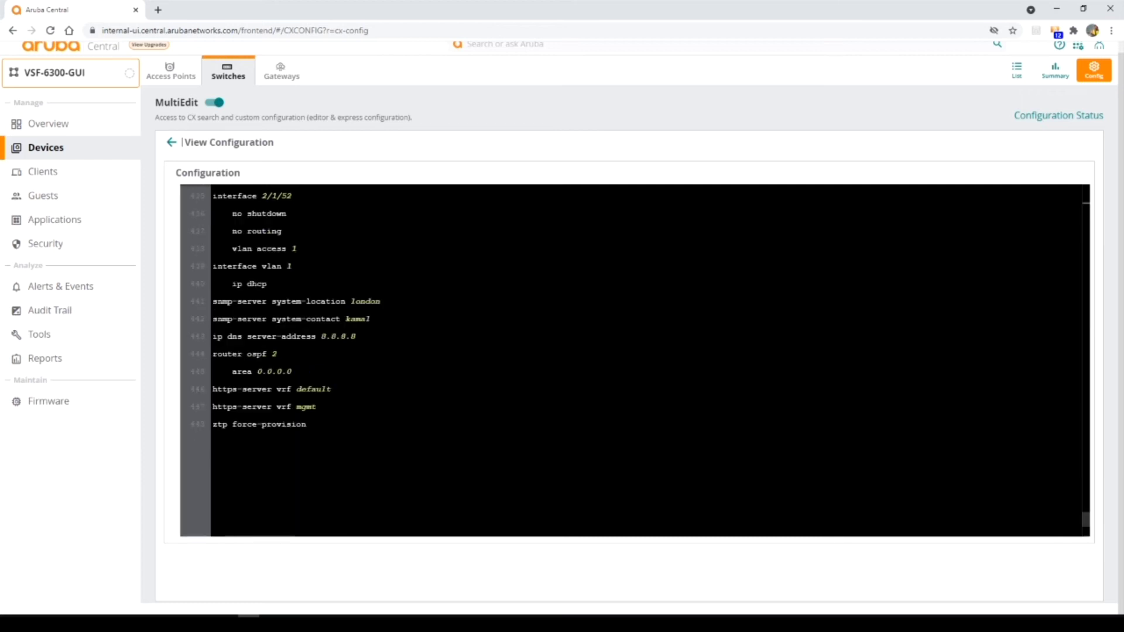
Step: Return to the device list, where the switch now shows Online and in Sync
click(171, 145)
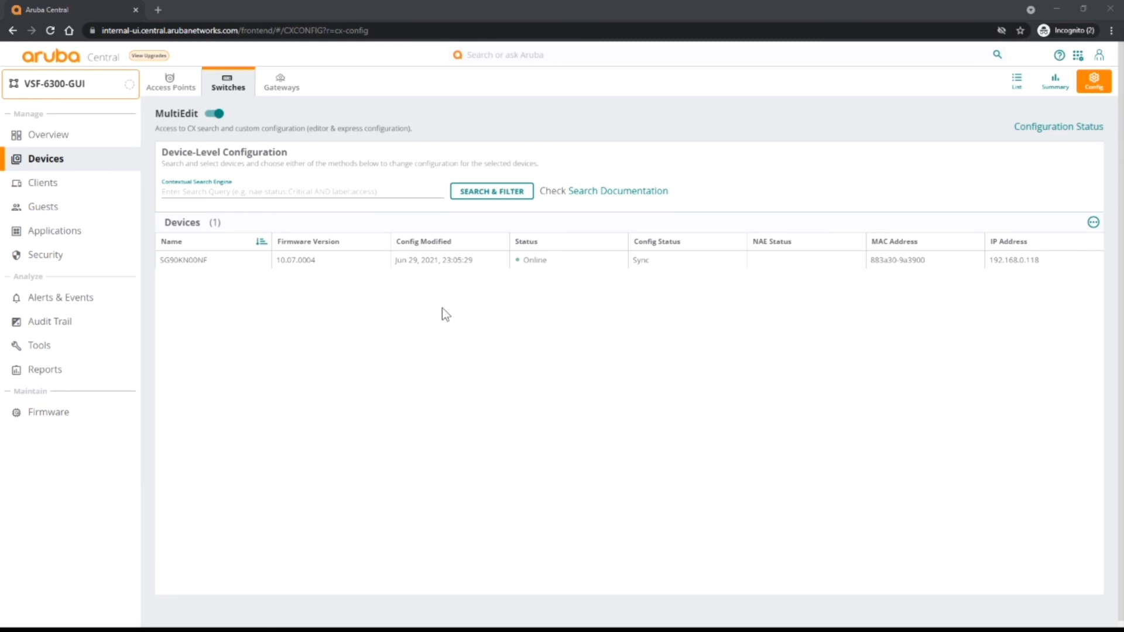
Step: Select the switch, open its Express Config device profile, and show the PoE Priority choices
click(209, 260)
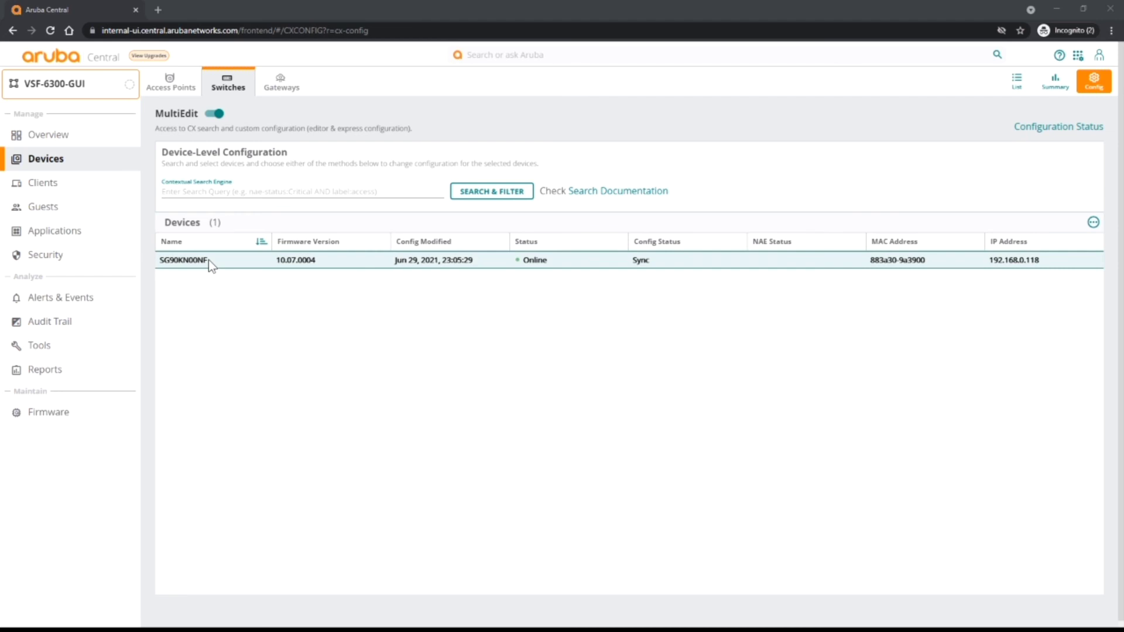
click(209, 260)
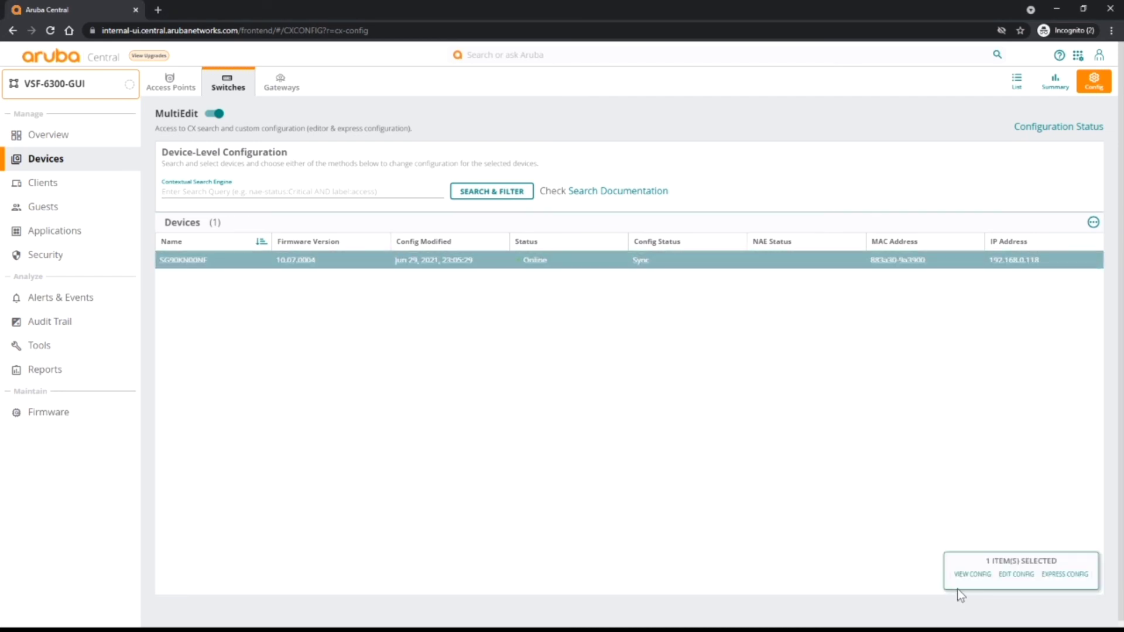
click(1061, 579)
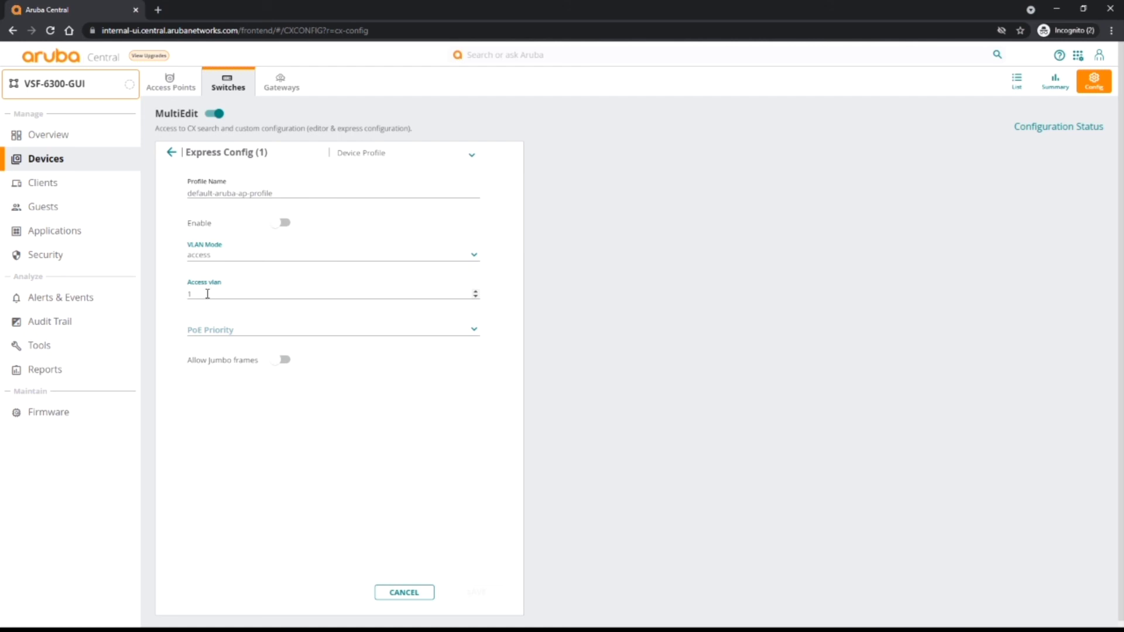
click(475, 335)
click(475, 332)
click(473, 157)
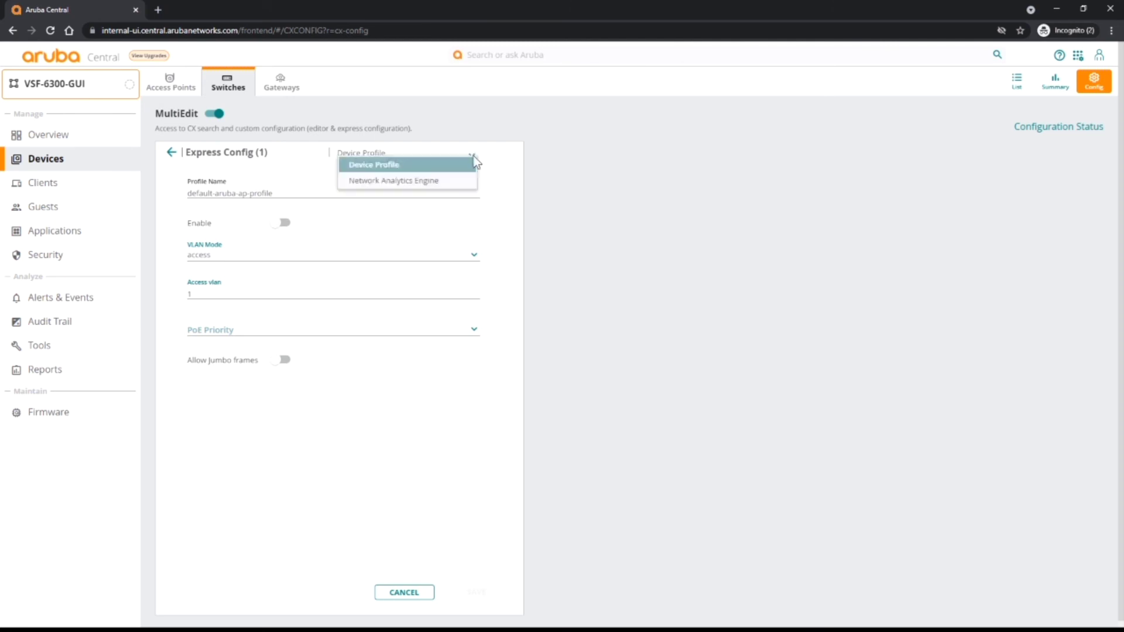
Step: Switch Express Config to Network Analytics Engine and list the available NAE scripts
click(433, 182)
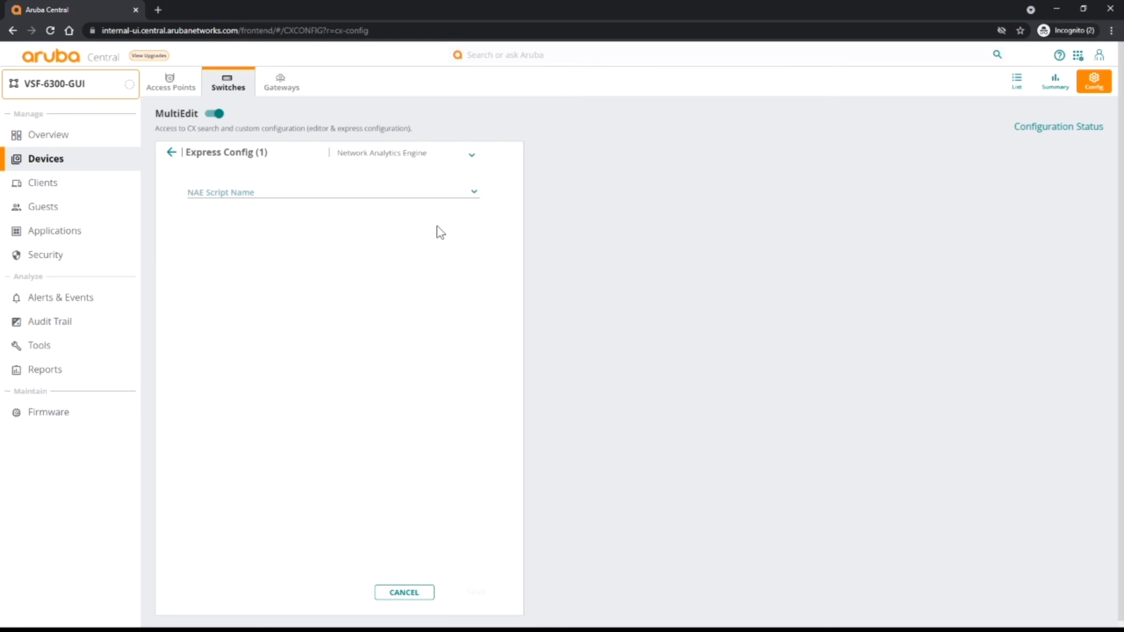
click(474, 193)
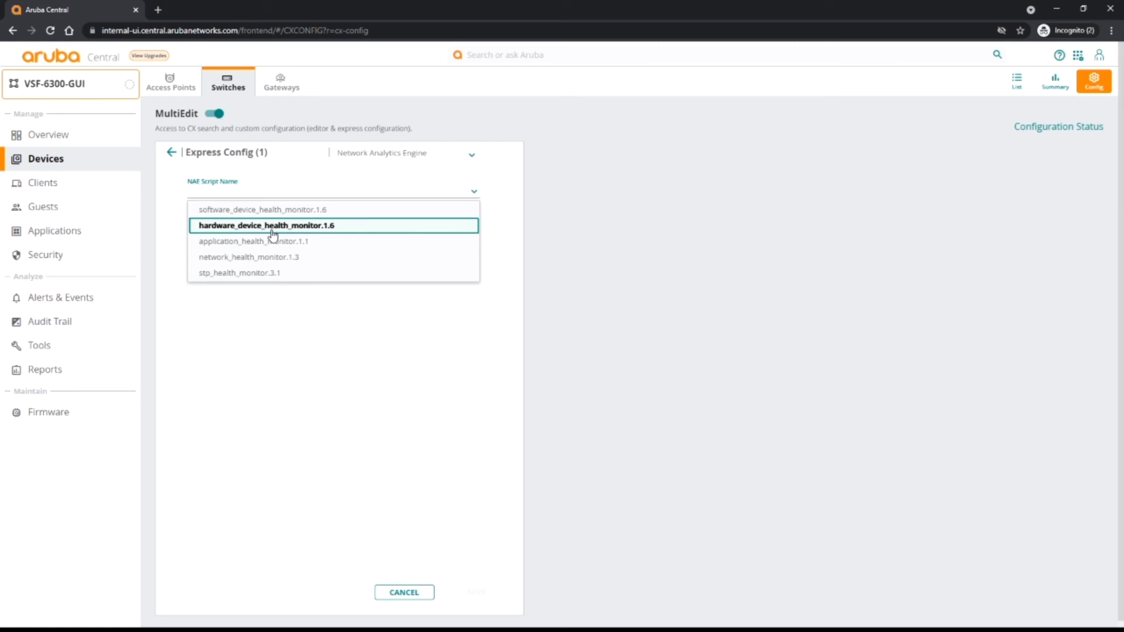
Step: Choose the hardware_device_health_monitor.1.6 script and name the NAE agent 'demo'
click(273, 226)
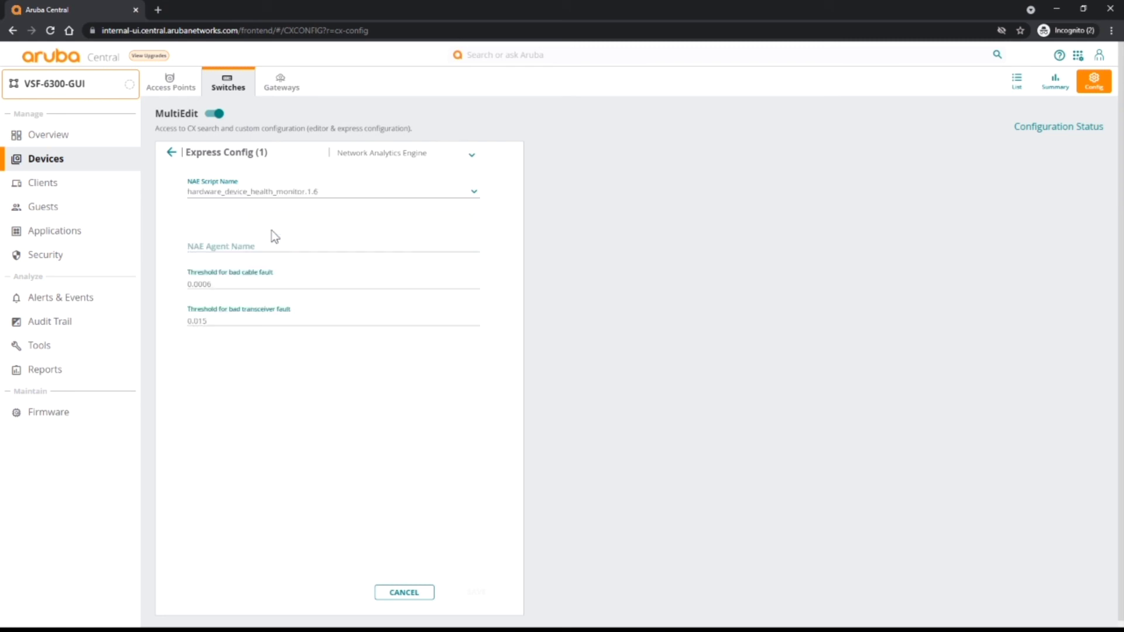
click(236, 245)
text(demo)
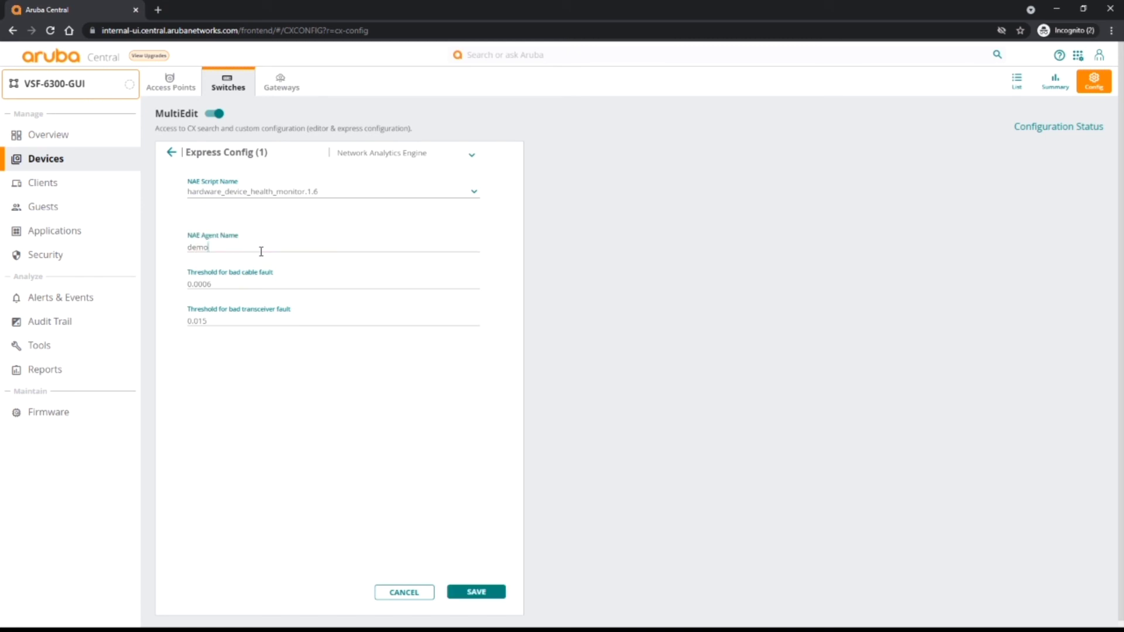